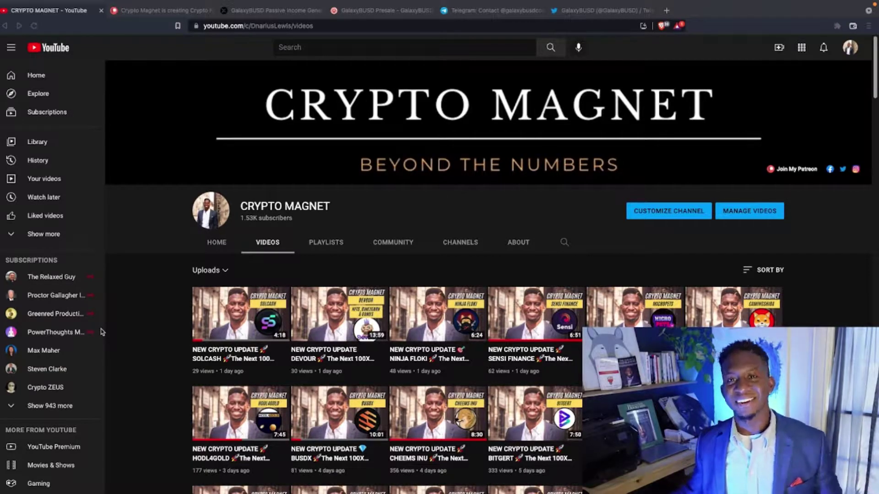
Step: Switch to the Crypto Magnet Patreon tab showing its $5, $10 and $25 tiers
left_click(169, 10)
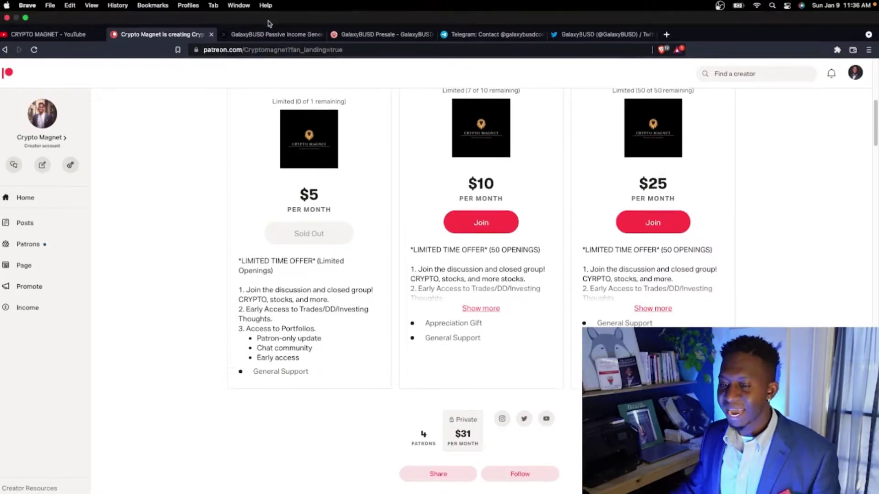
Step: Switch to the GalaxyBUSD website tab
left_click(272, 10)
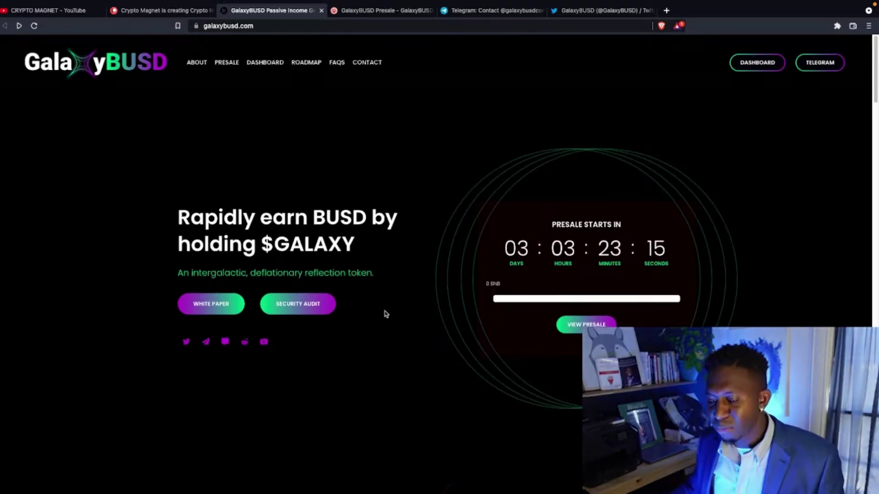
scroll(385, 313, "down", 1)
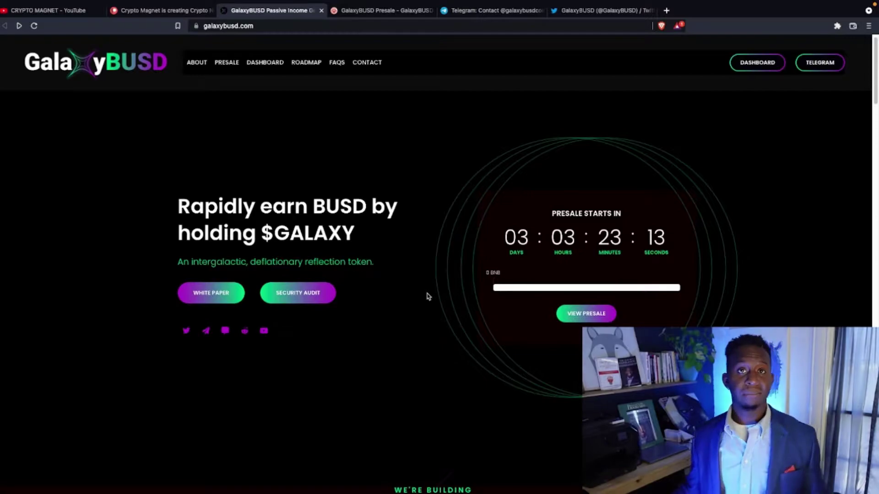
left_click(332, 295)
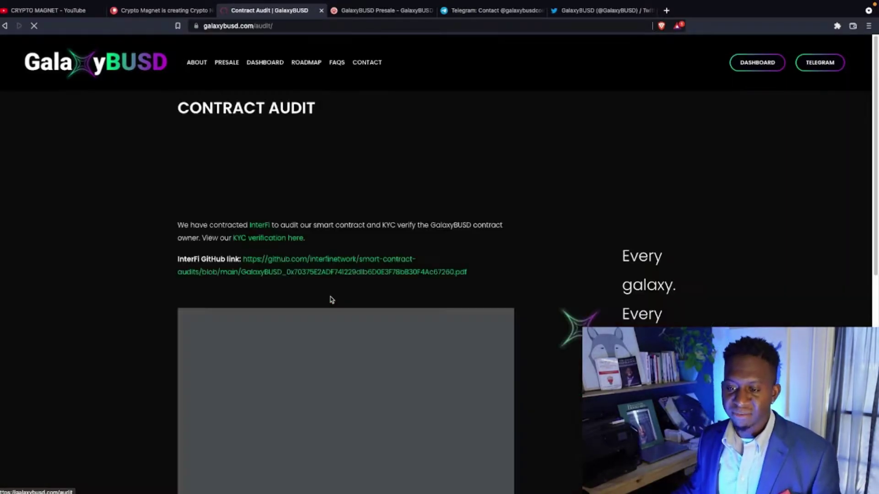
scroll(492, 248, "down", 2)
scroll(542, 282, "down", 1)
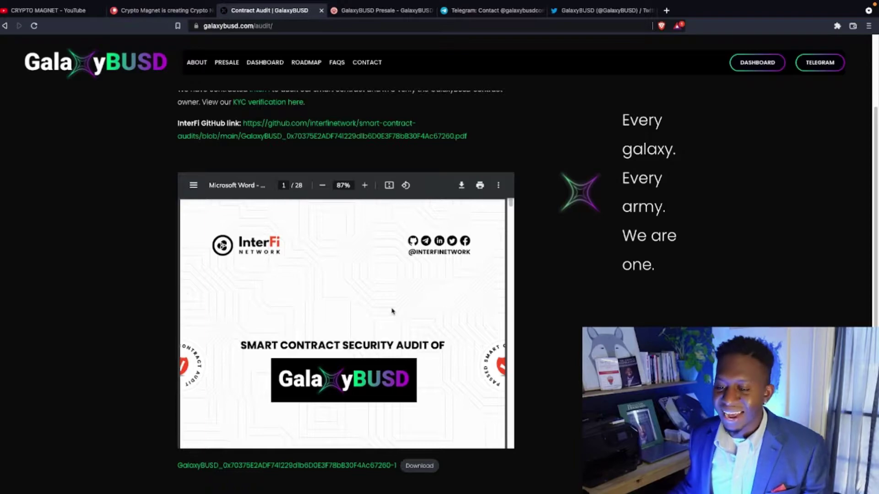
scroll(392, 311, "down", 3)
scroll(392, 311, "down", 2)
scroll(543, 312, "down", 3)
scroll(542, 312, "down", 1)
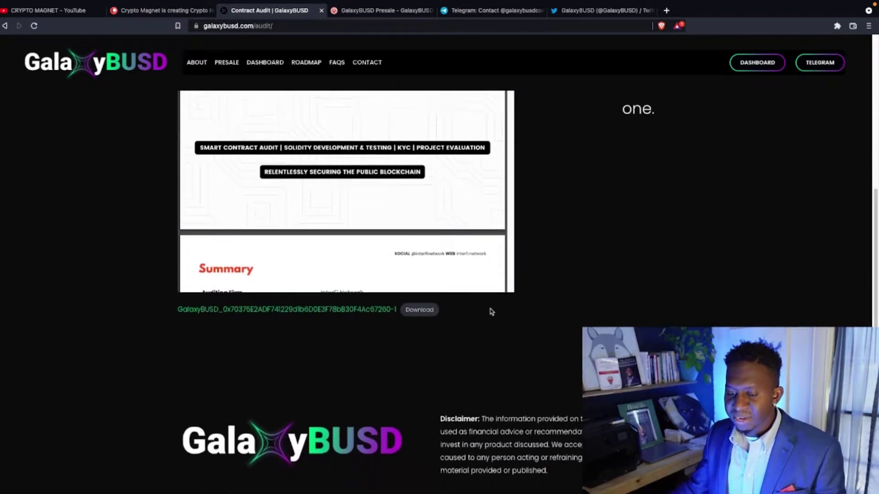
scroll(490, 310, "up", 2)
scroll(408, 288, "down", 4)
scroll(409, 289, "down", 3)
scroll(404, 285, "down", 3)
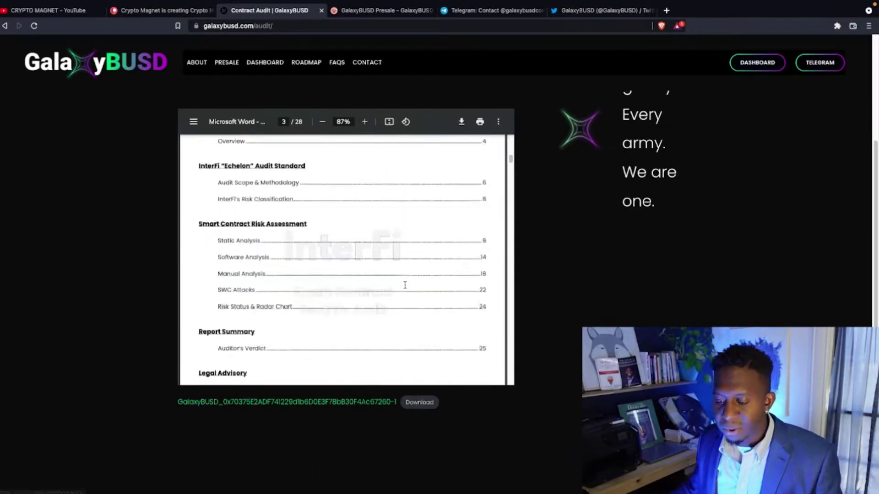
scroll(404, 285, "down", 3)
scroll(412, 296, "down", 3)
scroll(412, 295, "down", 4)
scroll(404, 299, "down", 2)
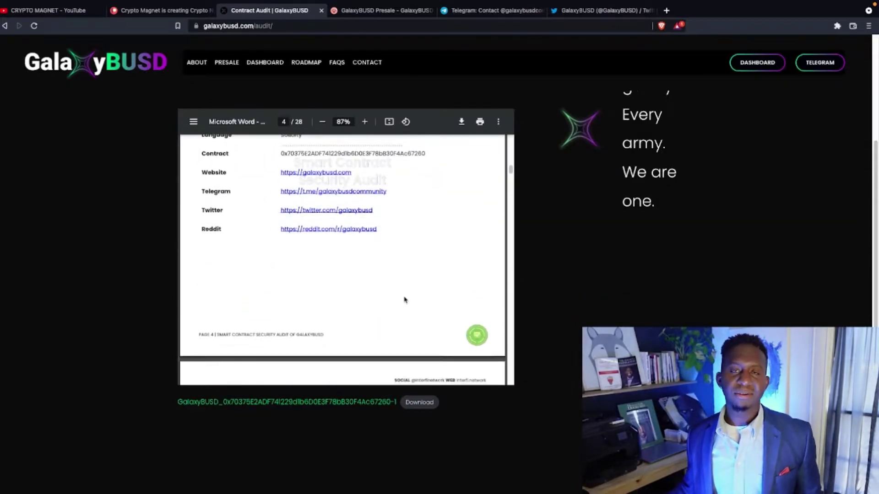
scroll(401, 281, "down", 2)
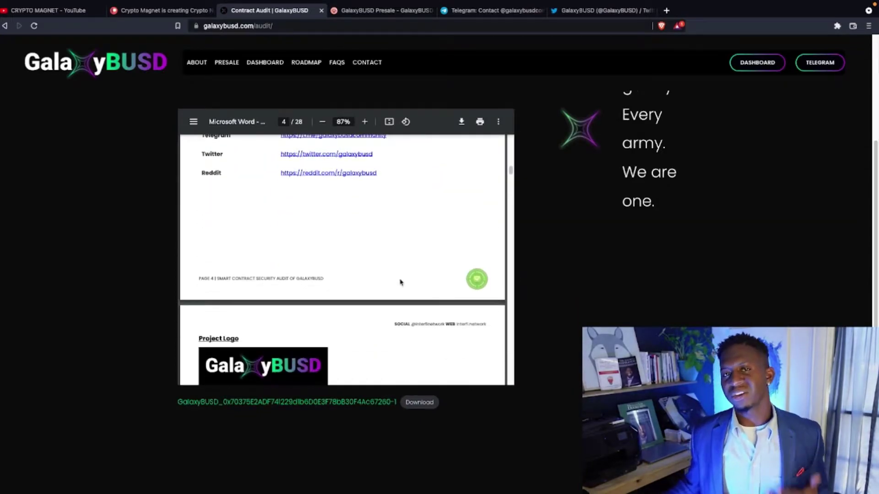
scroll(401, 288, "down", 3)
scroll(401, 285, "down", 3)
scroll(402, 278, "down", 3)
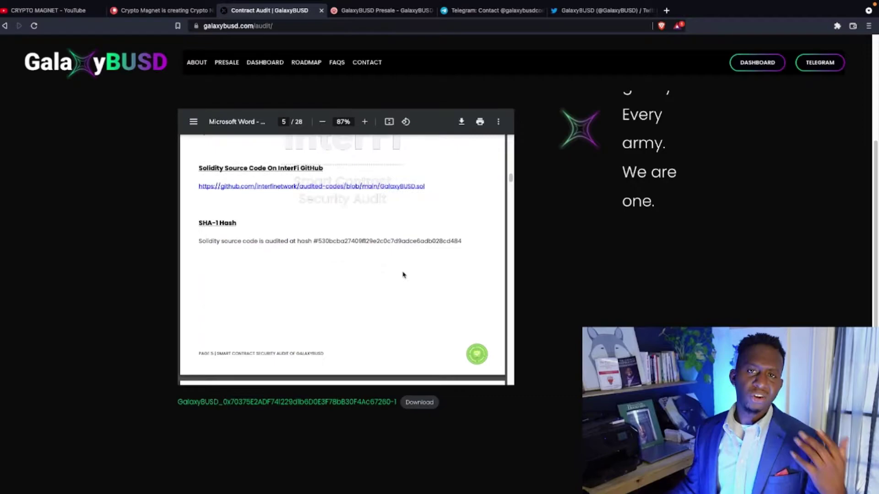
scroll(404, 274, "down", 1)
scroll(404, 274, "down", 4)
scroll(403, 275, "down", 3)
scroll(402, 276, "down", 2)
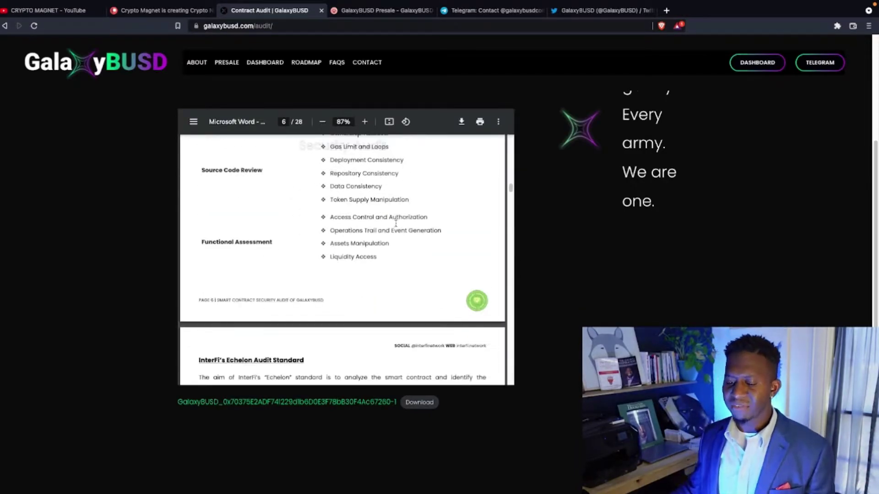
scroll(401, 279, "down", 3)
scroll(401, 280, "down", 1)
scroll(398, 294, "down", 3)
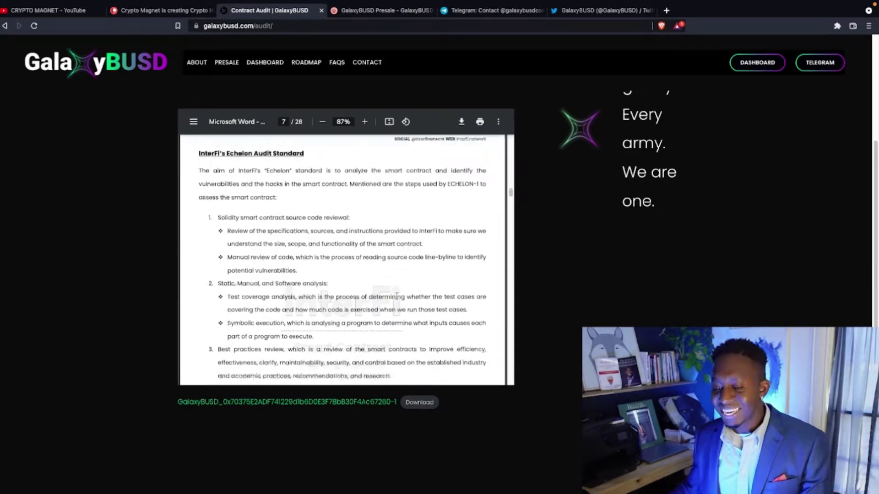
scroll(426, 296, "down", 5)
scroll(563, 302, "down", 5)
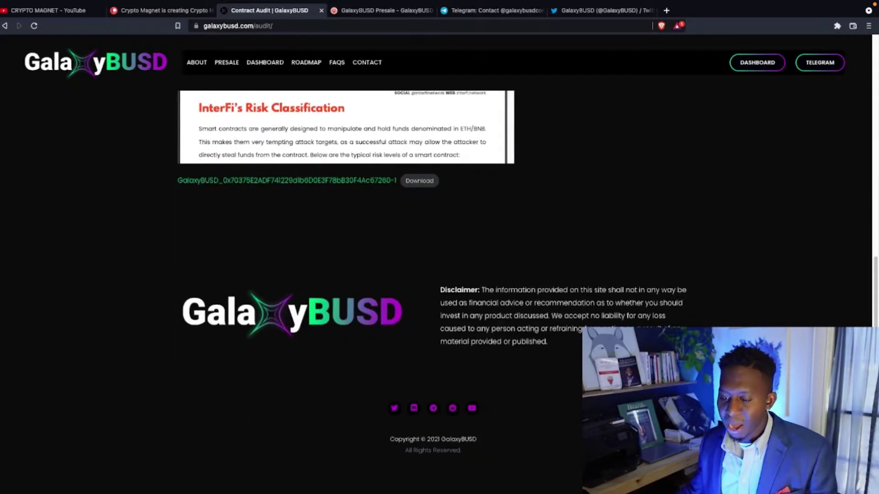
scroll(566, 311, "up", 8)
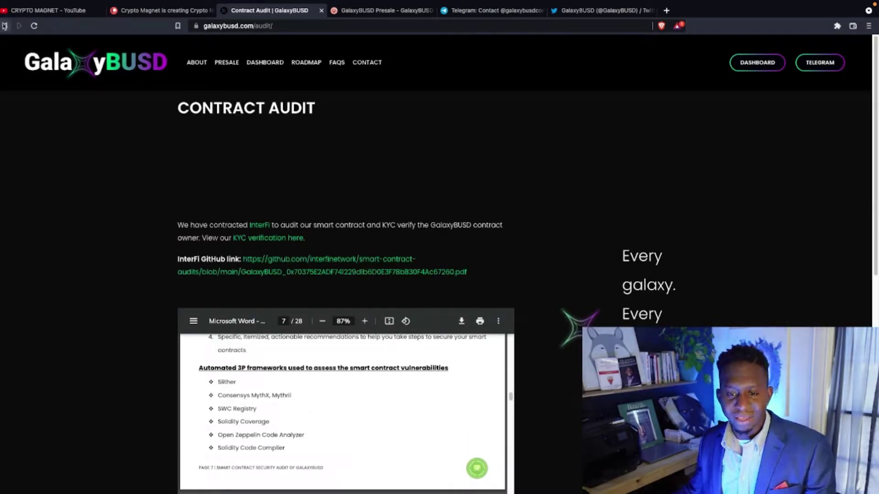
Step: Go back from the Contract Audit page to the GalaxyBUSD home page
left_click(6, 25)
scroll(262, 229, "down", 4)
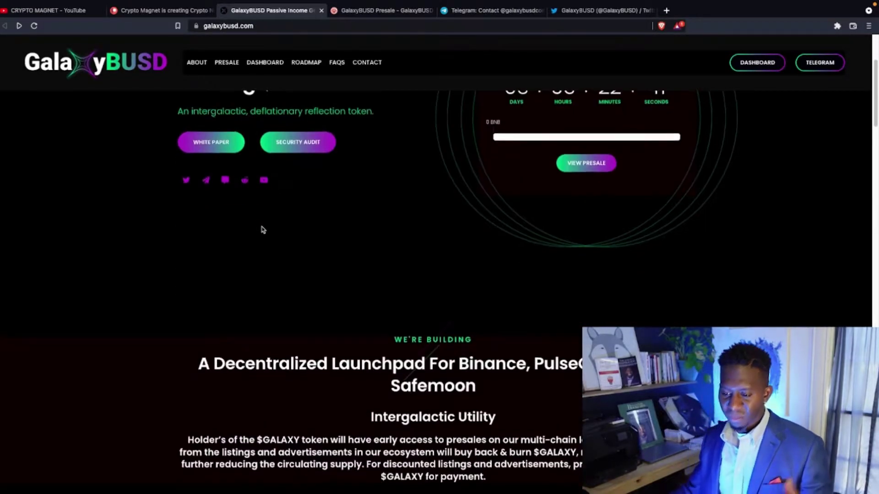
scroll(261, 229, "down", 3)
scroll(261, 248, "down", 2)
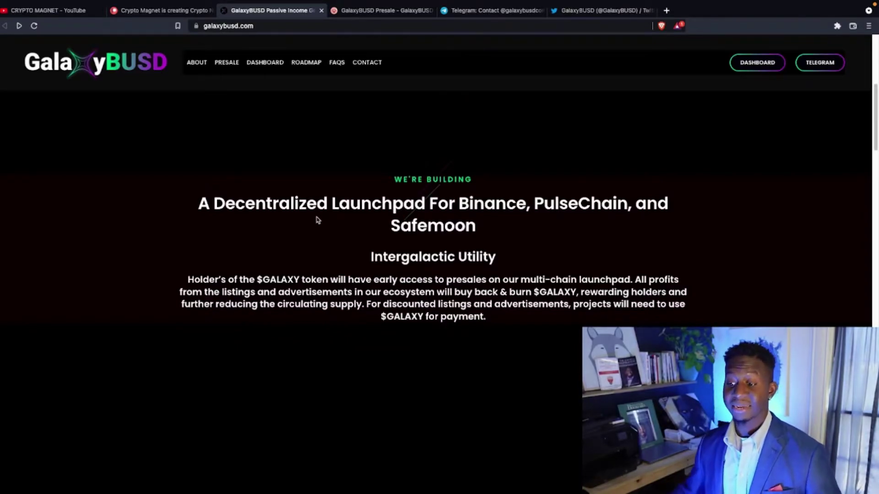
scroll(319, 234, "down", 4)
scroll(324, 254, "down", 2)
scroll(324, 253, "down", 1)
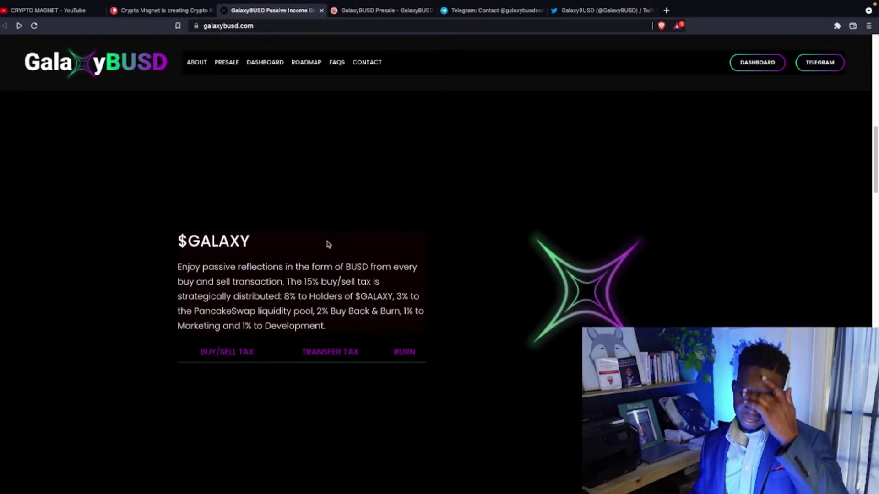
scroll(336, 233, "down", 2)
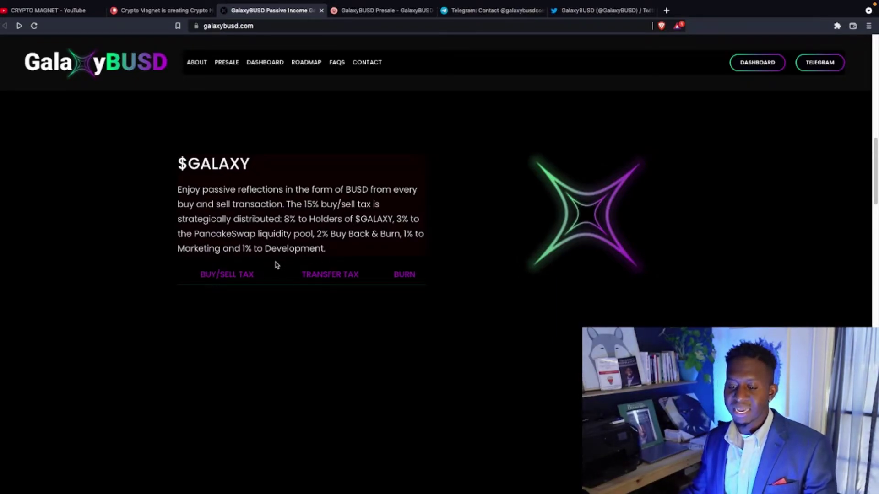
scroll(273, 309, "down", 1)
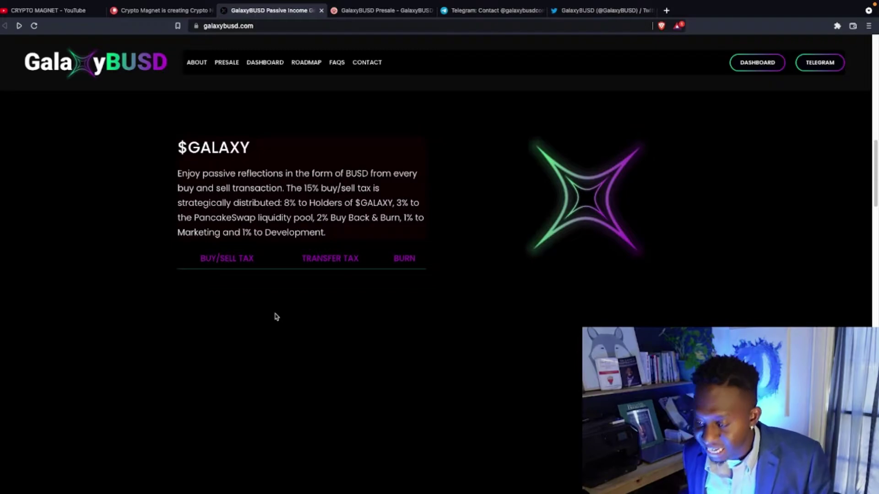
scroll(275, 316, "down", 1)
scroll(275, 316, "down", 2)
scroll(276, 322, "down", 1)
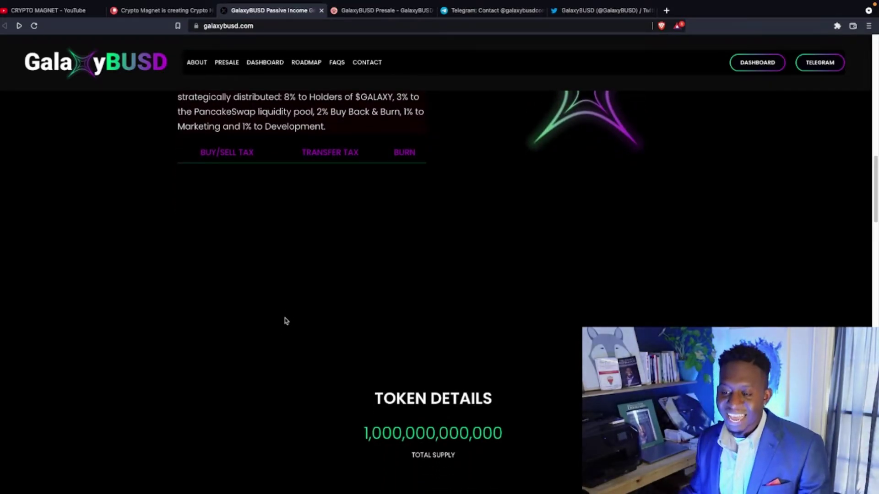
scroll(286, 320, "down", 2)
scroll(282, 316, "down", 2)
scroll(276, 308, "down", 1)
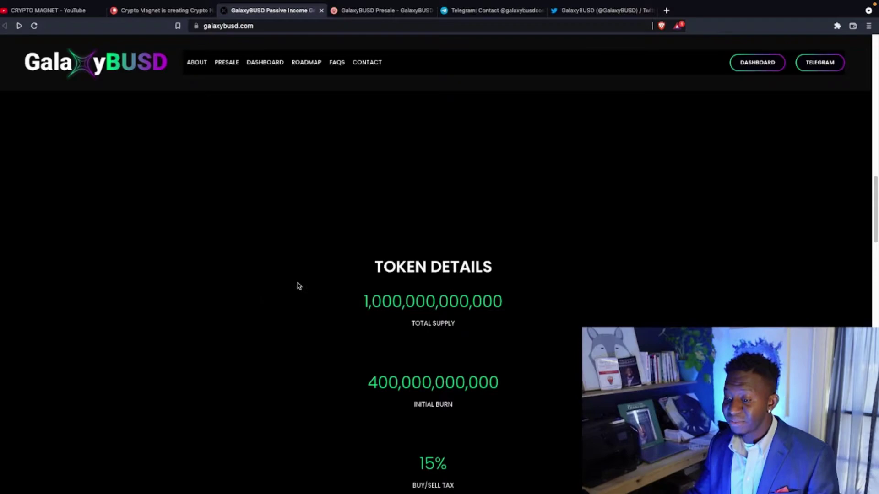
scroll(295, 288, "down", 1)
scroll(289, 300, "down", 2)
scroll(288, 299, "down", 1)
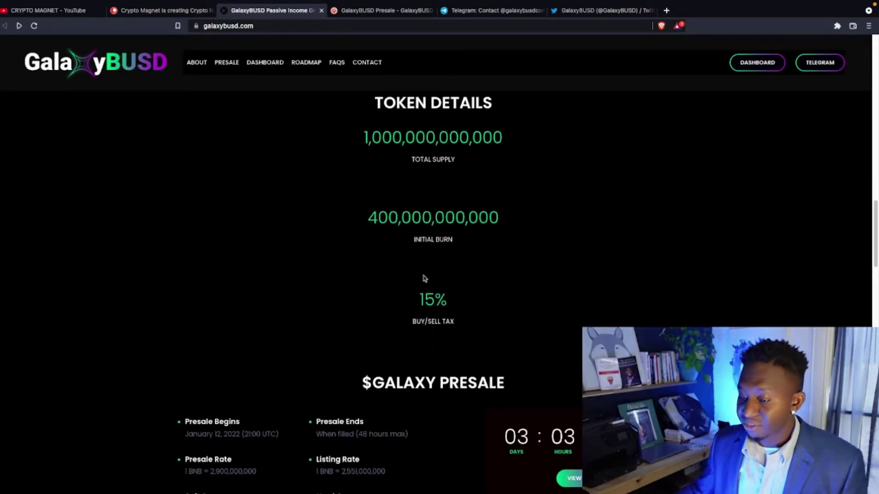
scroll(454, 284, "down", 1)
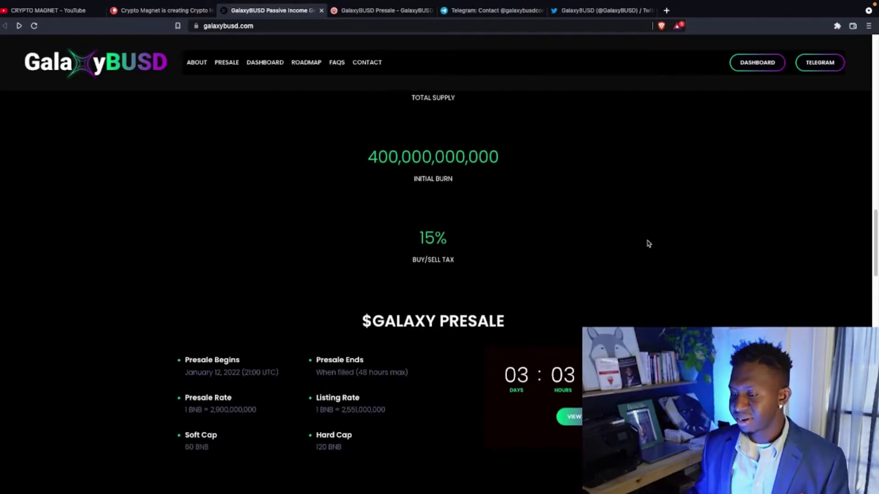
scroll(677, 275, "down", 3)
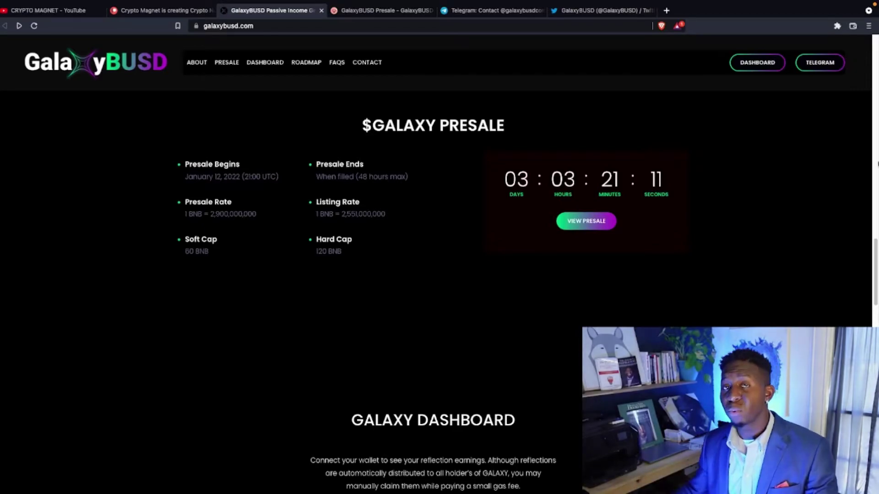
Step: Open the GalaxyBUSD presale page on PinkSale via View Presale
left_click(586, 220)
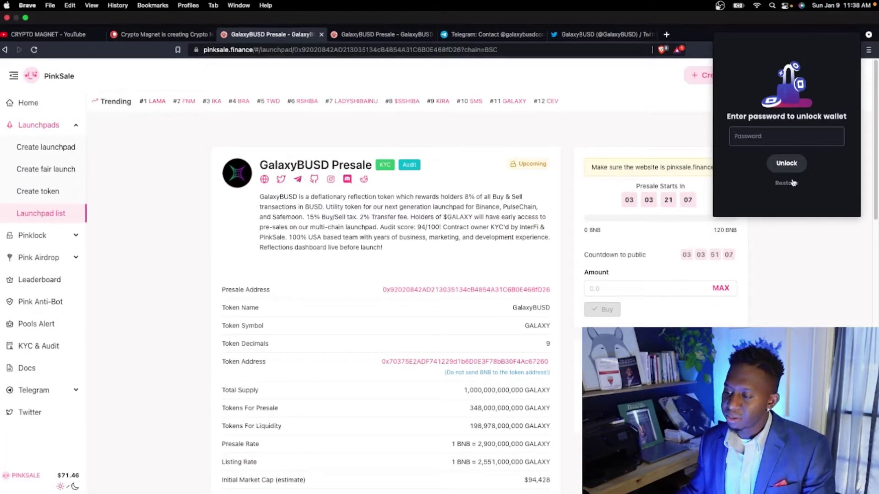
Step: Dismiss the wallet prompt, return to galaxybusd.com and open the Telegram community tab
left_click(480, 227)
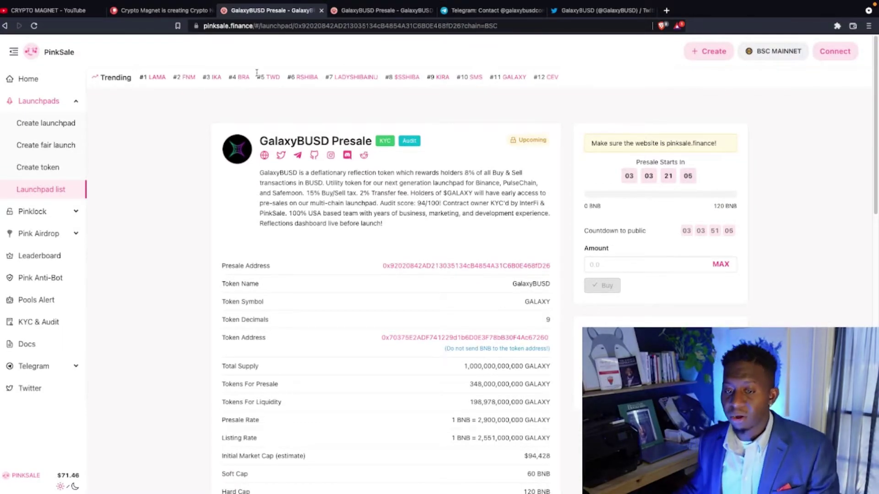
left_click(6, 25)
scroll(184, 173, "down", 5)
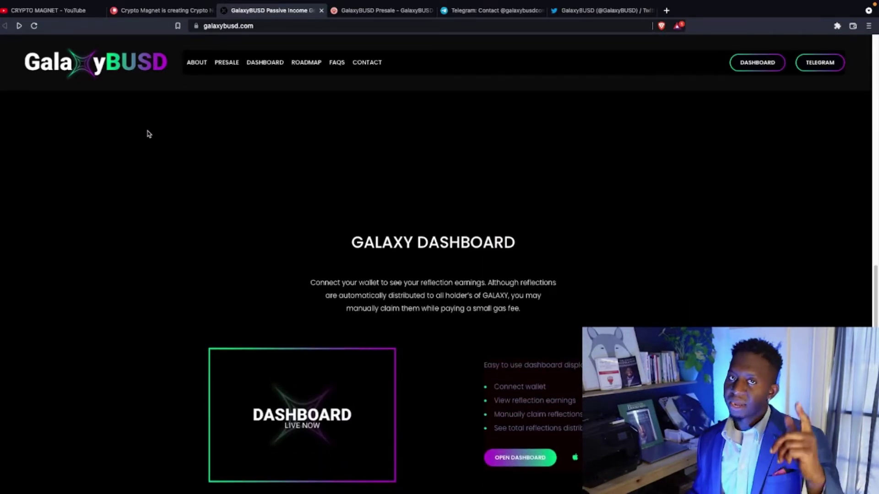
left_click(472, 35)
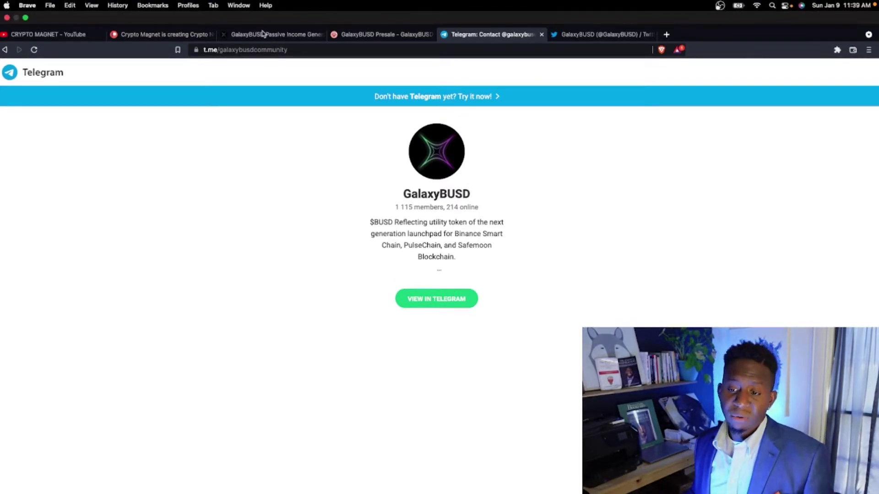
Step: Return to the GalaxyBUSD Passive Income tab at the Galaxy Dashboard section
left_click(262, 34)
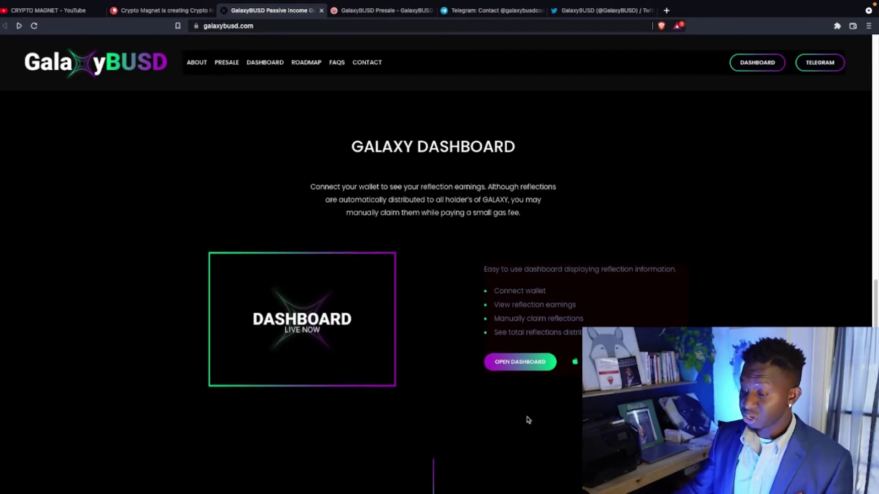
Step: View the dashboard's zero GALAXY and BUSD rewards, then go back home
left_click(520, 363)
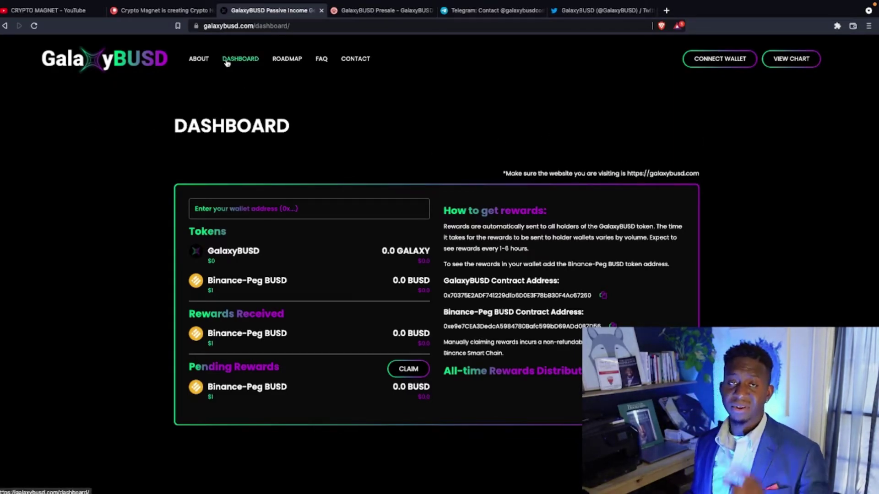
left_click(5, 26)
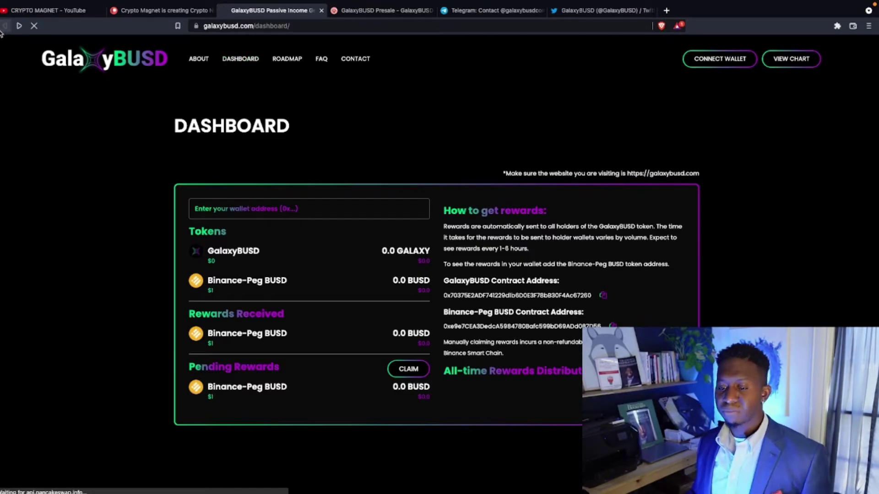
scroll(533, 314, "down", 3)
scroll(687, 296, "up", 3)
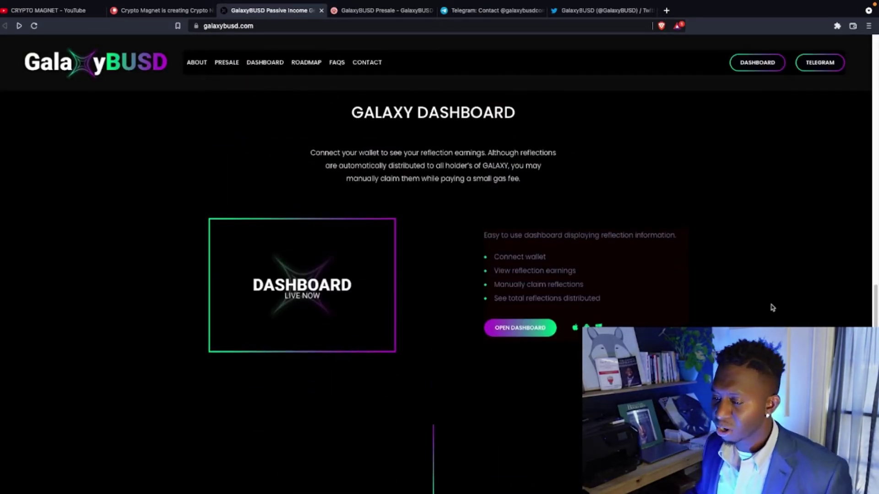
scroll(753, 295, "down", 3)
scroll(590, 289, "down", 5)
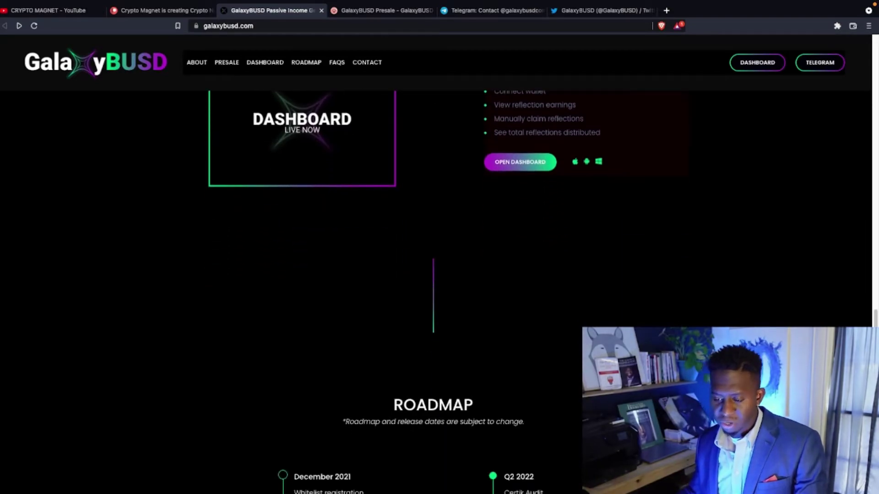
scroll(433, 275, "down", 3)
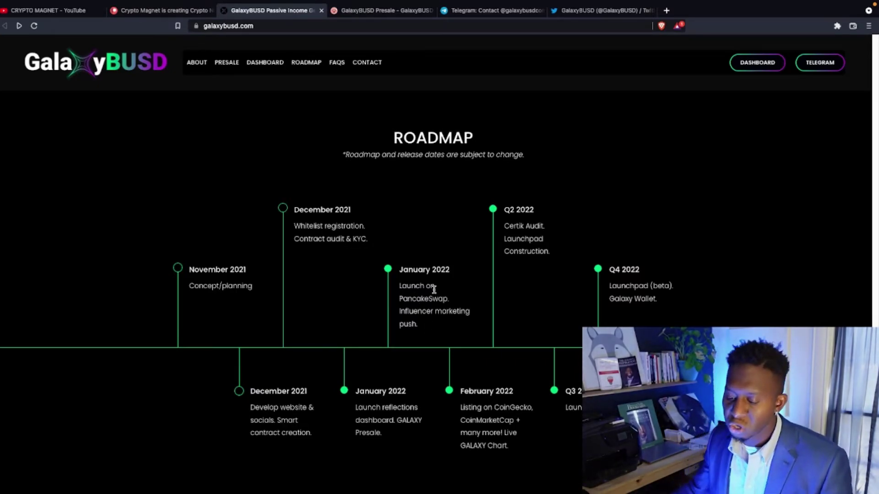
scroll(486, 308, "down", 3)
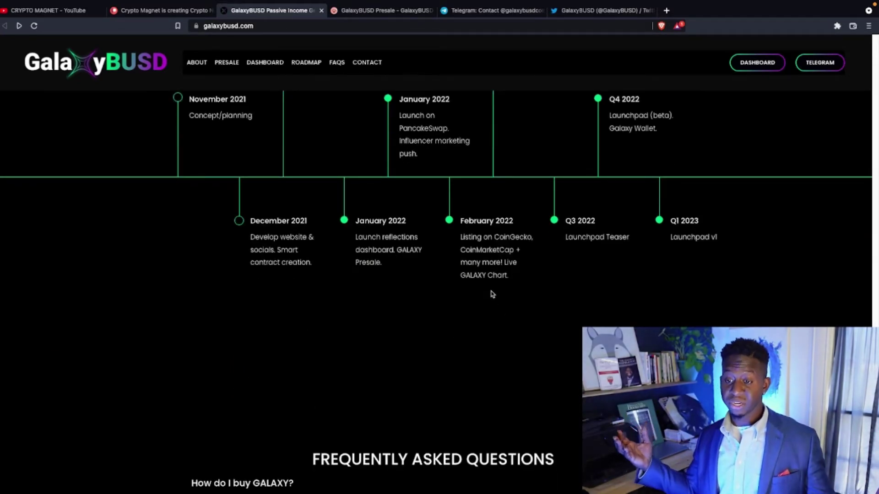
scroll(511, 268, "down", 2)
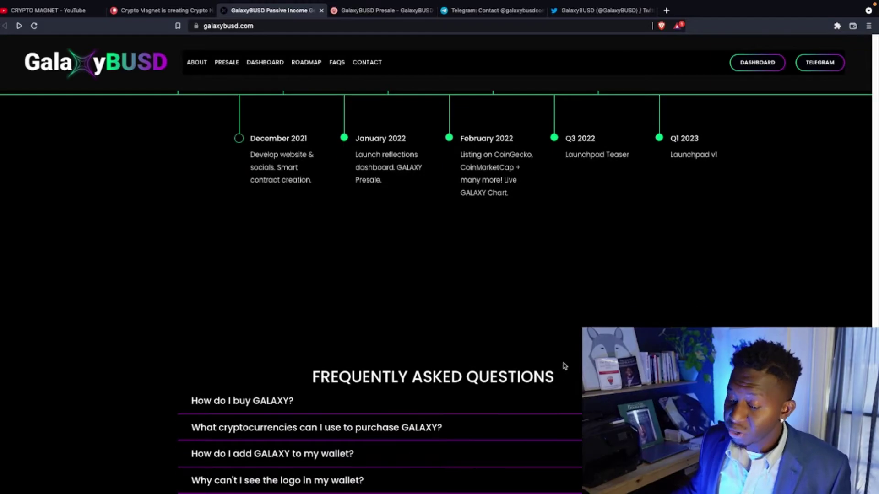
scroll(330, 357, "down", 1)
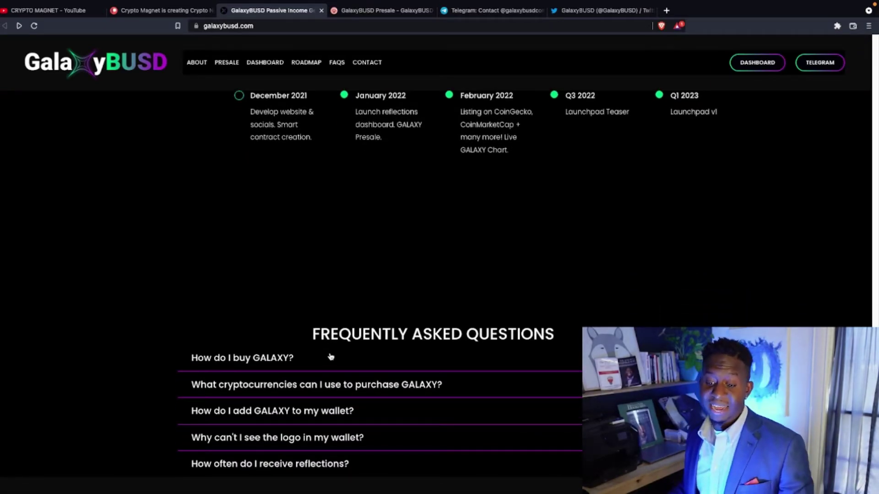
scroll(423, 328, "down", 3)
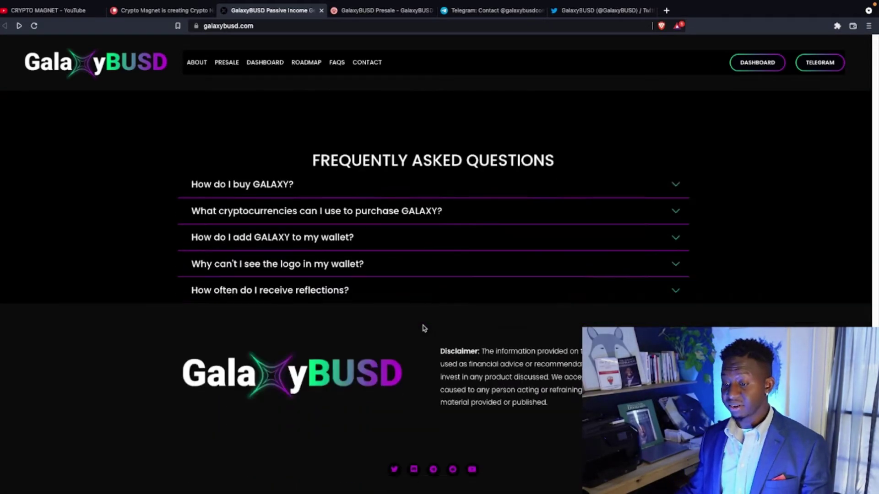
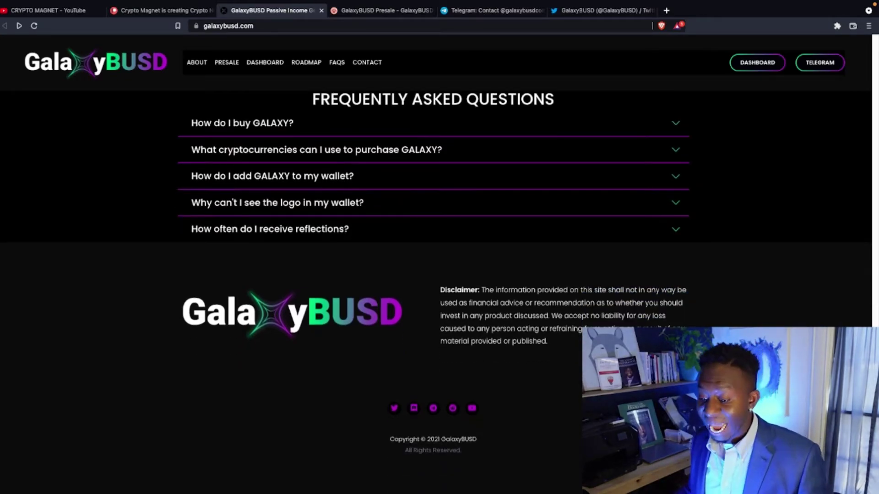
scroll(432, 275, "up", 1)
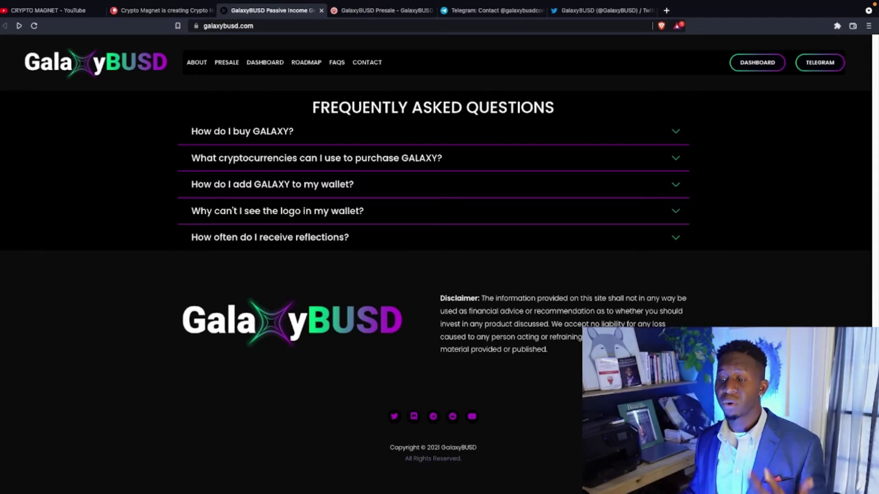
Step: Expand the FAQ answer for "How do I buy GALAXY?" to show the PancakeSwap purchase steps
left_click(676, 134)
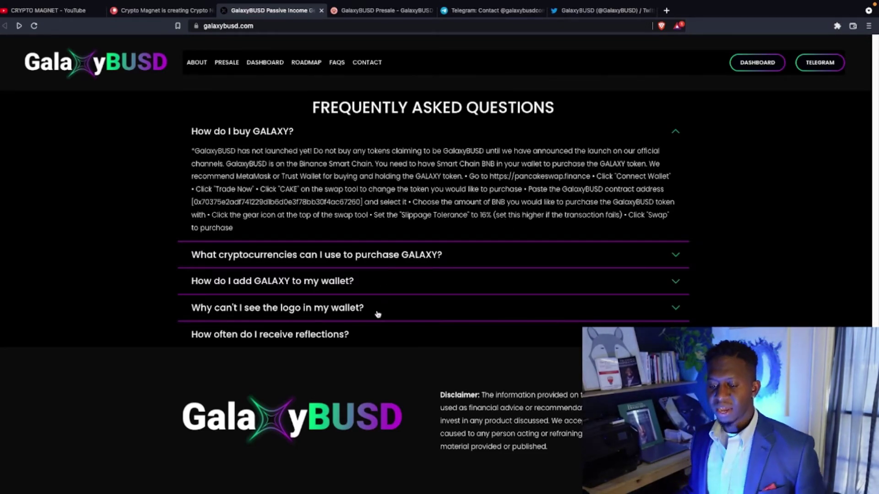
Step: Expand "How often do I receive reflections?" to show the BUSD reflection timing answer
left_click(355, 340)
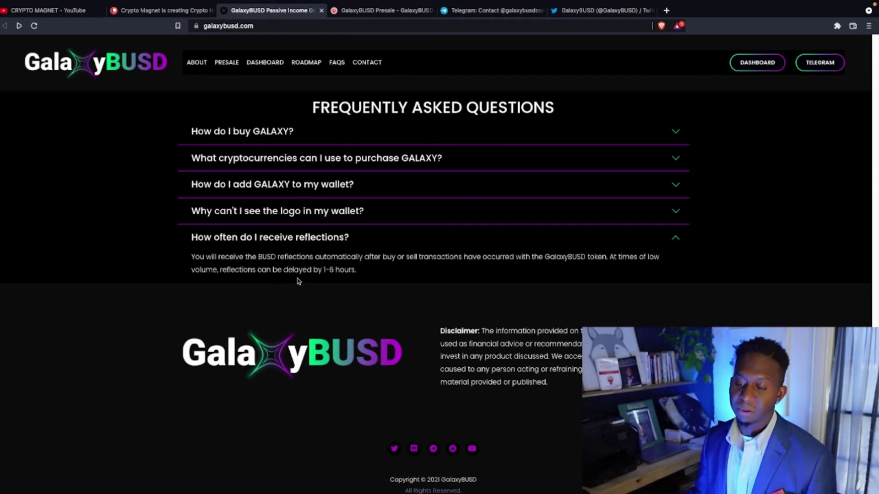
scroll(335, 252, "down", 1)
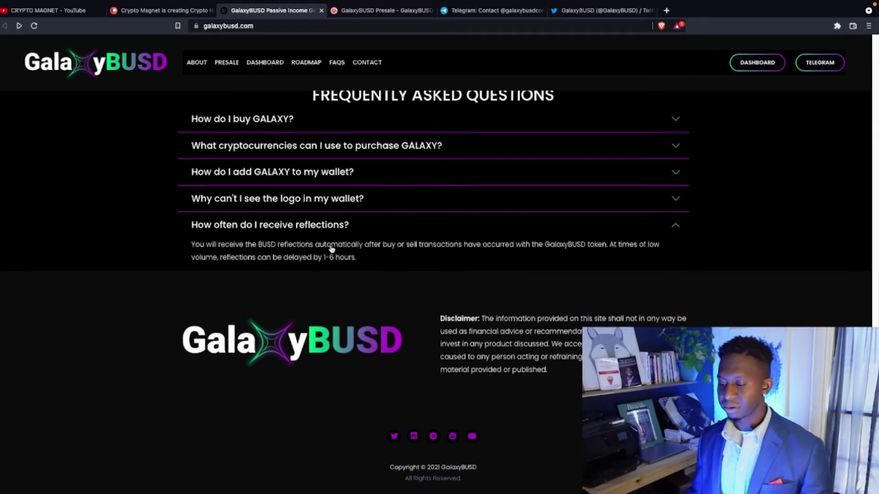
scroll(344, 244, "down", 1)
scroll(350, 237, "down", 1)
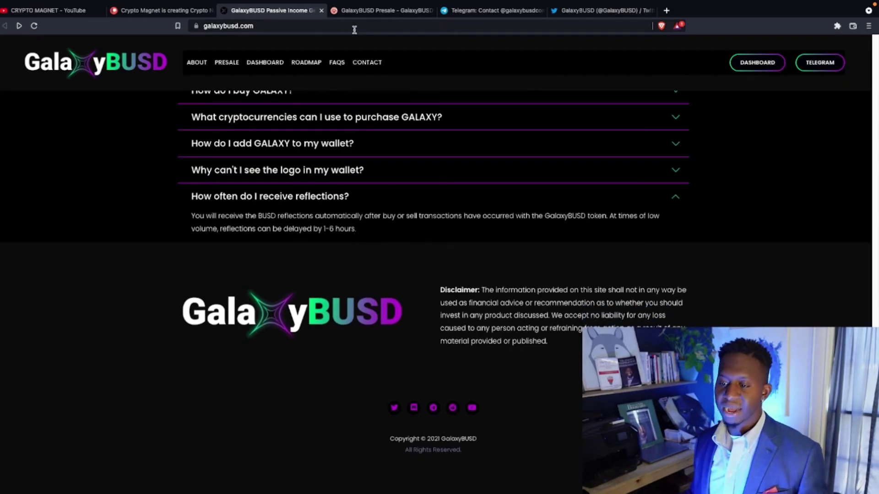
Step: Switch to the GalaxyBUSD Twitter profile and open its pinned next-gen launchpad tweet
left_click(585, 11)
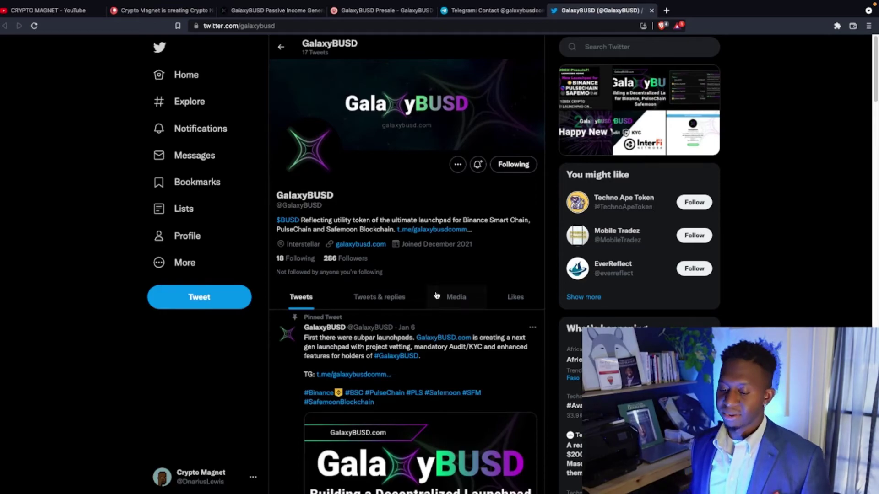
scroll(447, 316, "down", 2)
scroll(480, 330, "down", 8)
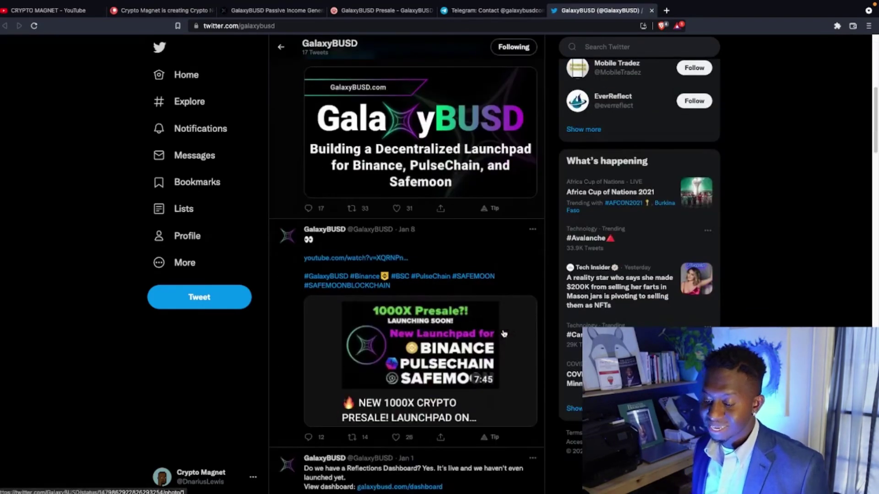
scroll(503, 334, "up", 5)
left_click(463, 218)
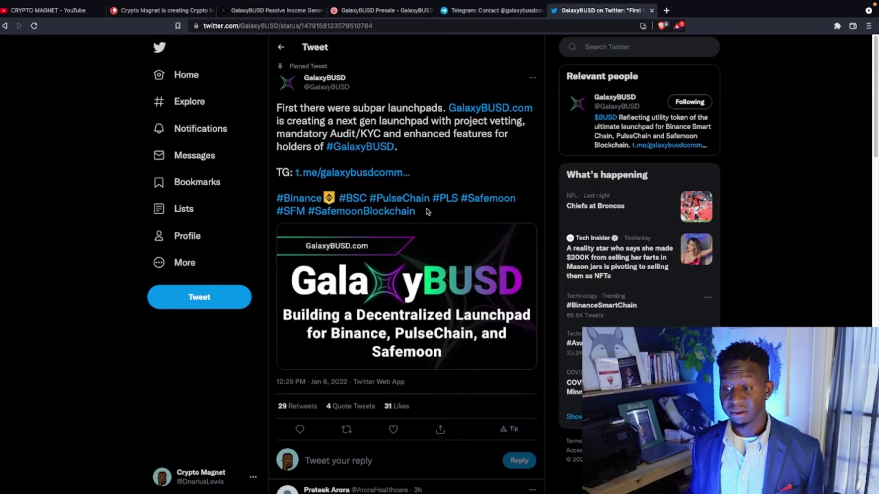
Step: Return from the pinned tweet to the GalaxyBUSD profile timeline
left_click(283, 48)
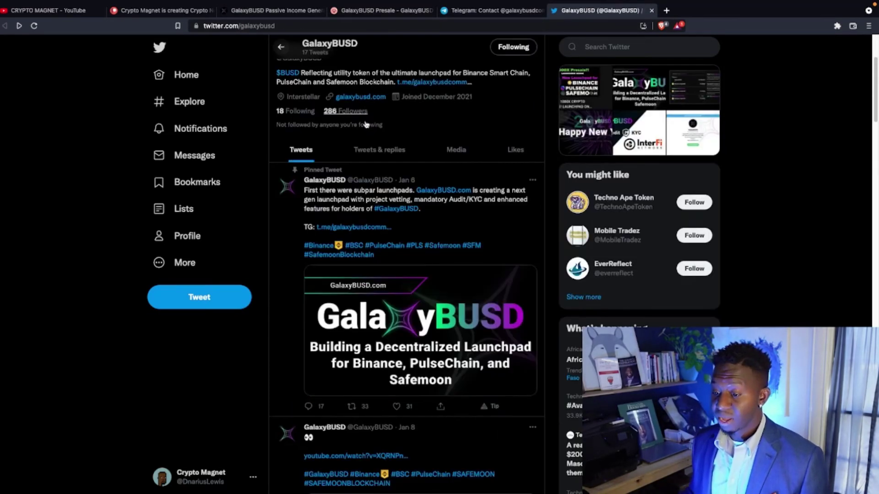
scroll(387, 204, "down", 5)
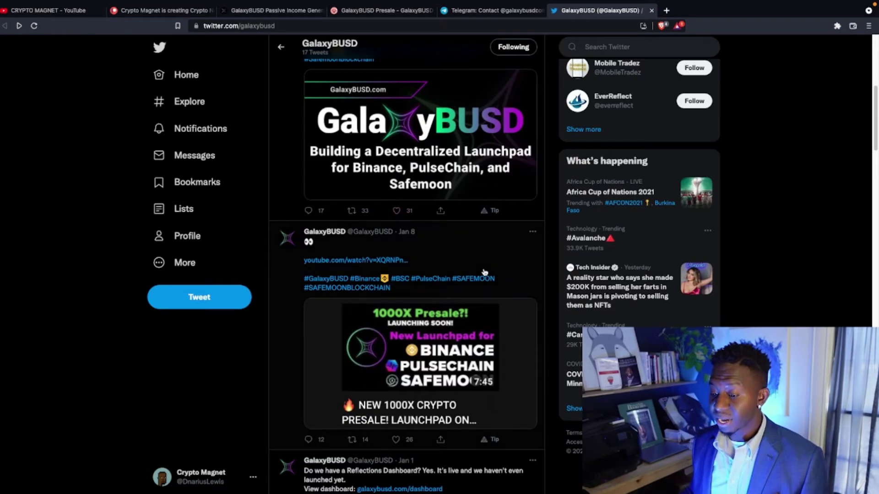
scroll(495, 261, "down", 1)
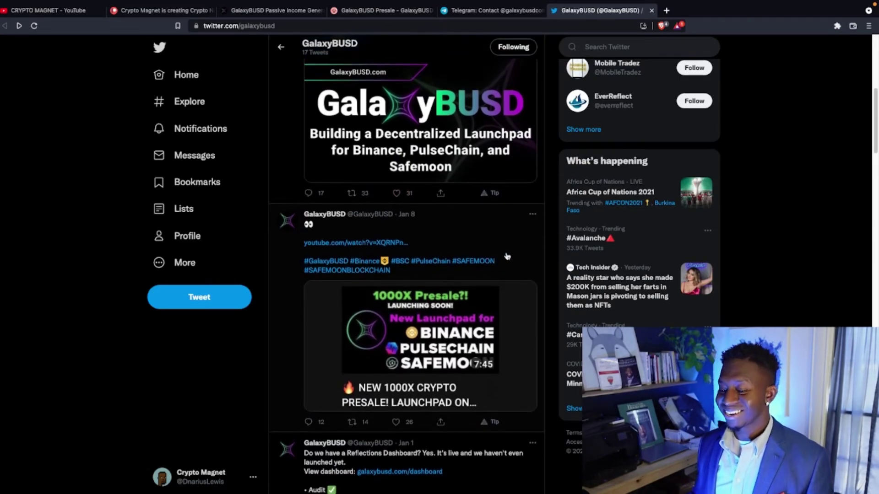
scroll(506, 257, "down", 1)
scroll(506, 256, "down", 3)
scroll(491, 210, "down", 2)
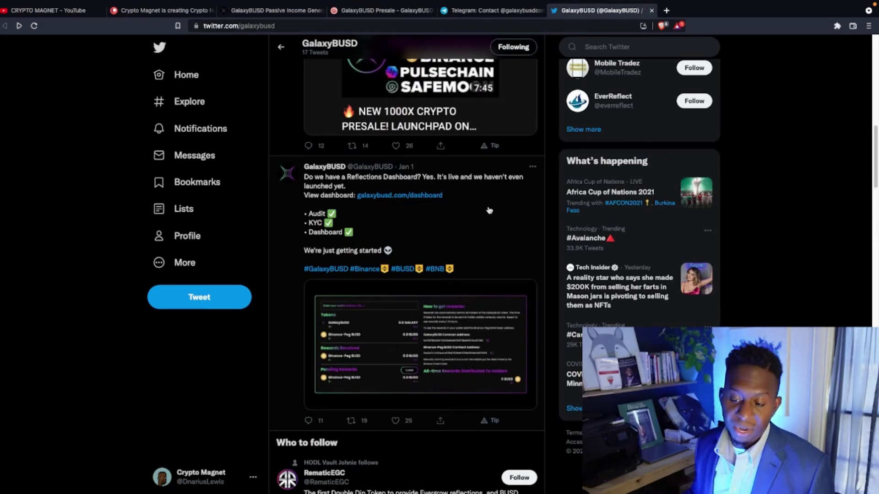
left_click(465, 326)
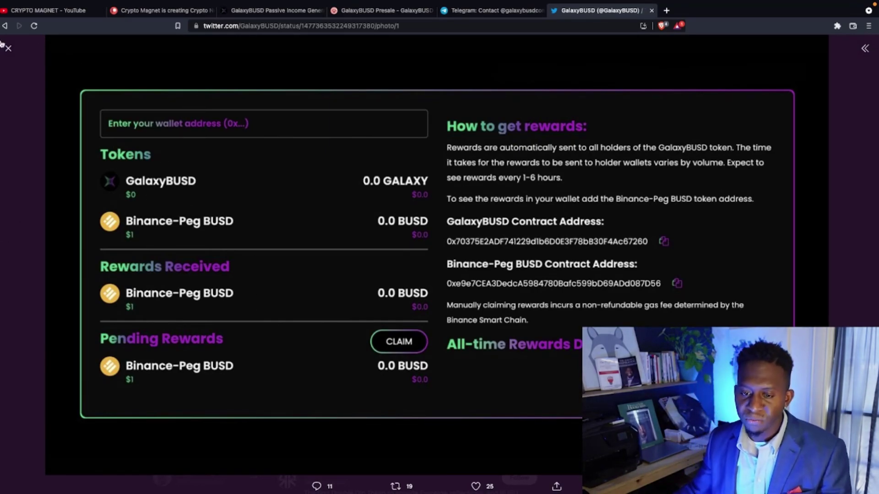
left_click(18, 49)
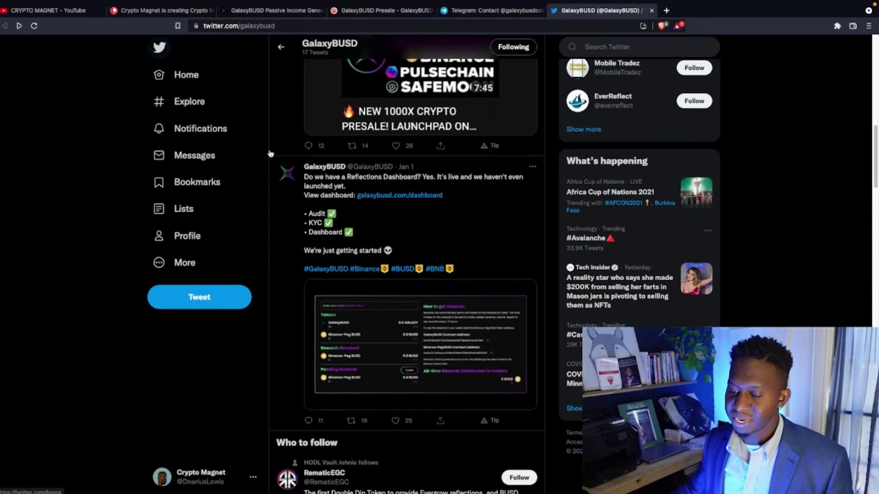
scroll(395, 218, "down", 1)
scroll(395, 218, "down", 5)
scroll(363, 261, "down", 3)
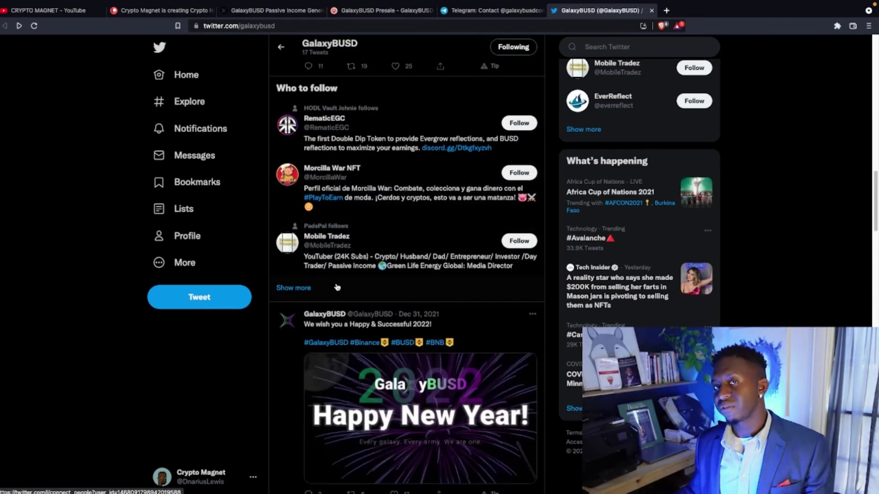
scroll(307, 269, "down", 2)
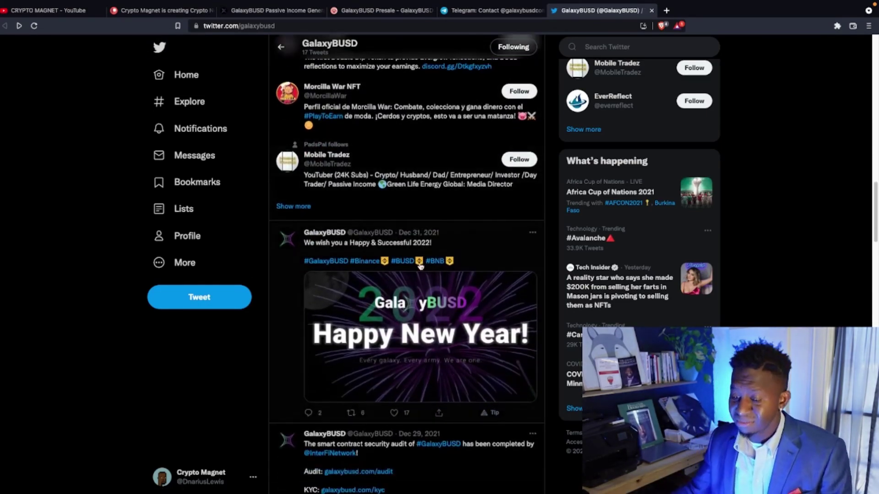